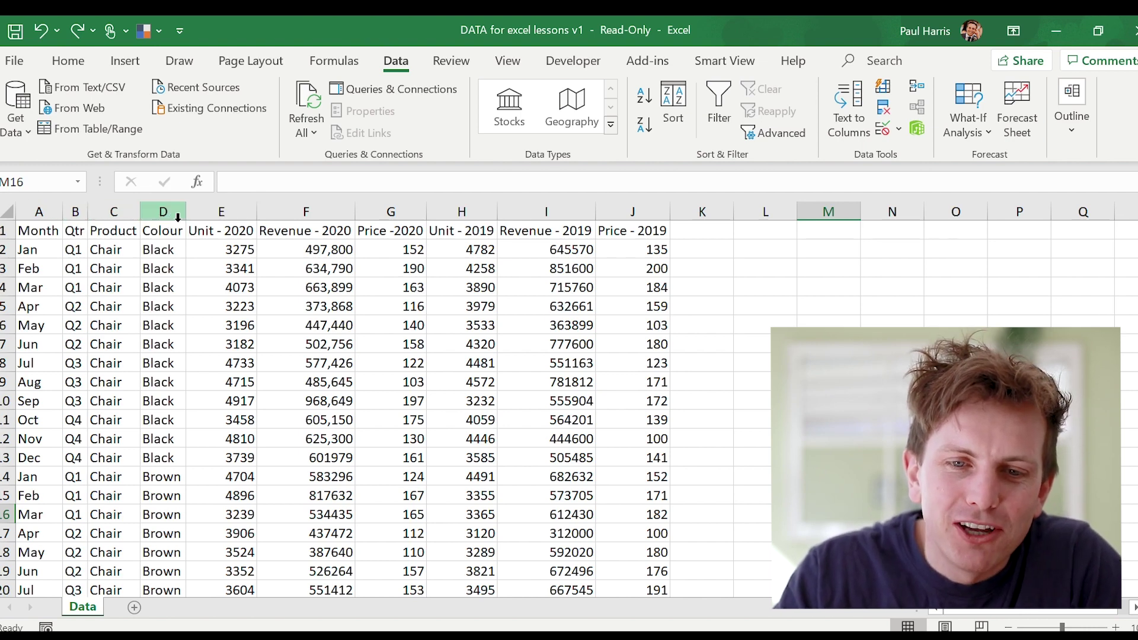
Look over the column groups by selecting the descriptive columns, the 2020 figures and the 2019 figures
left_click(118, 222)
left_click(171, 223)
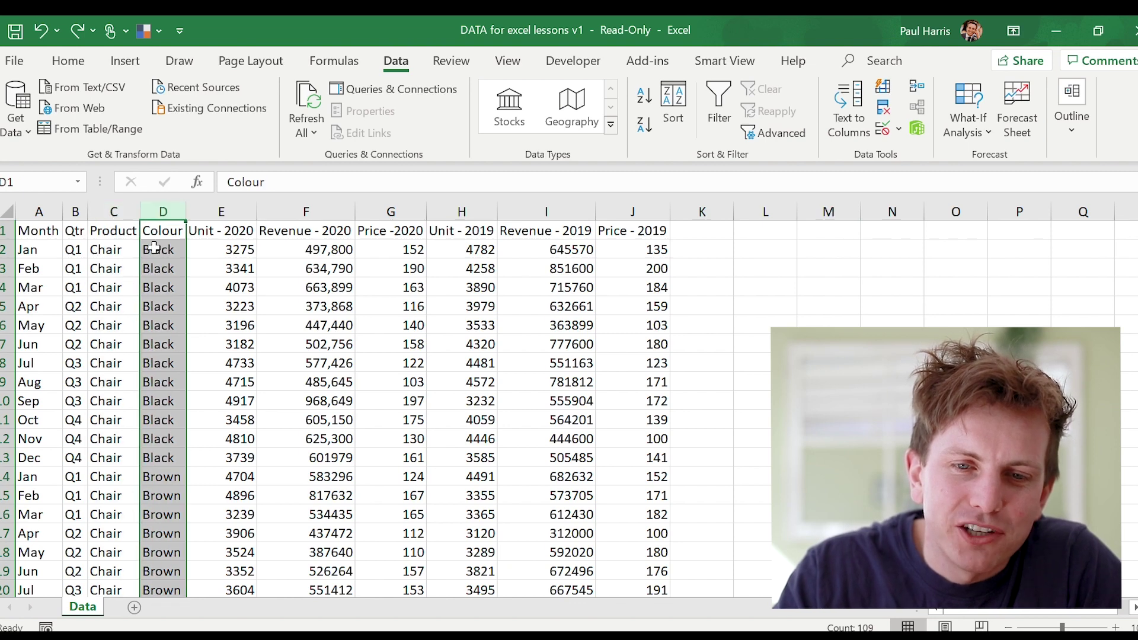
left_click_drag(221, 213, 376, 278)
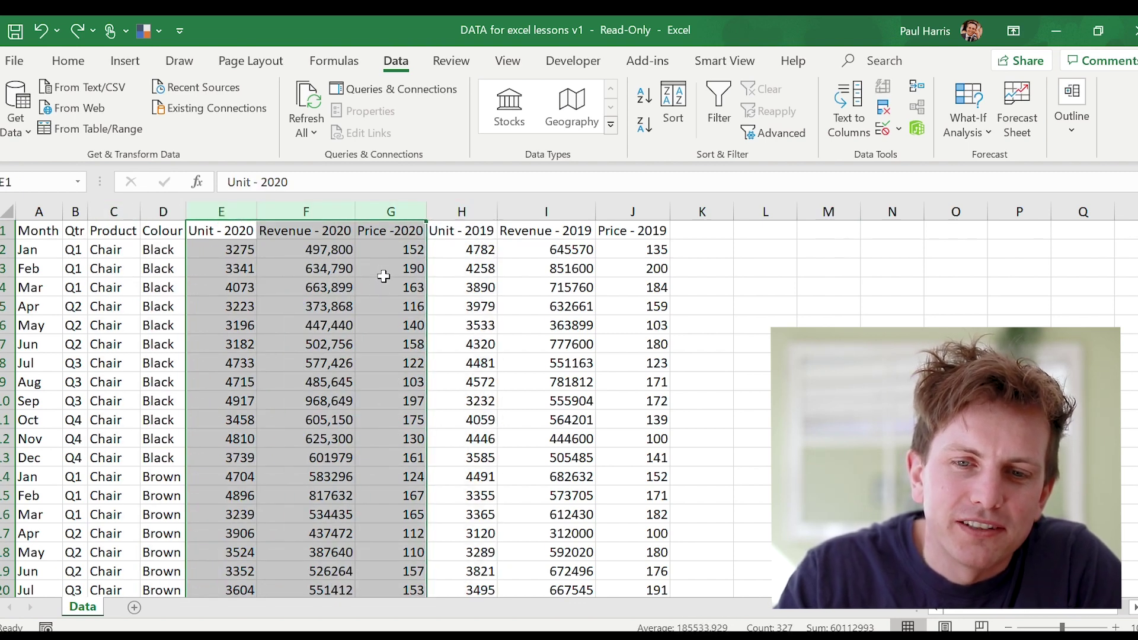
key("ctrl+Right")
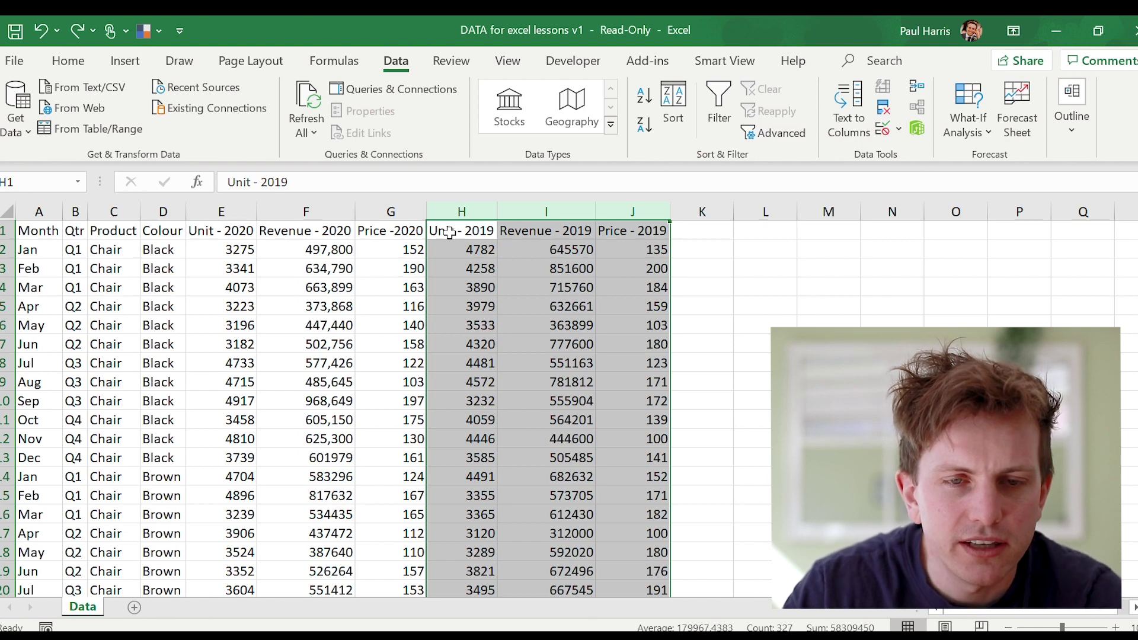
Convert the whole data range into a table with headers and load it into the Power Query Editor
left_click(362, 347)
key("ctrl+a")
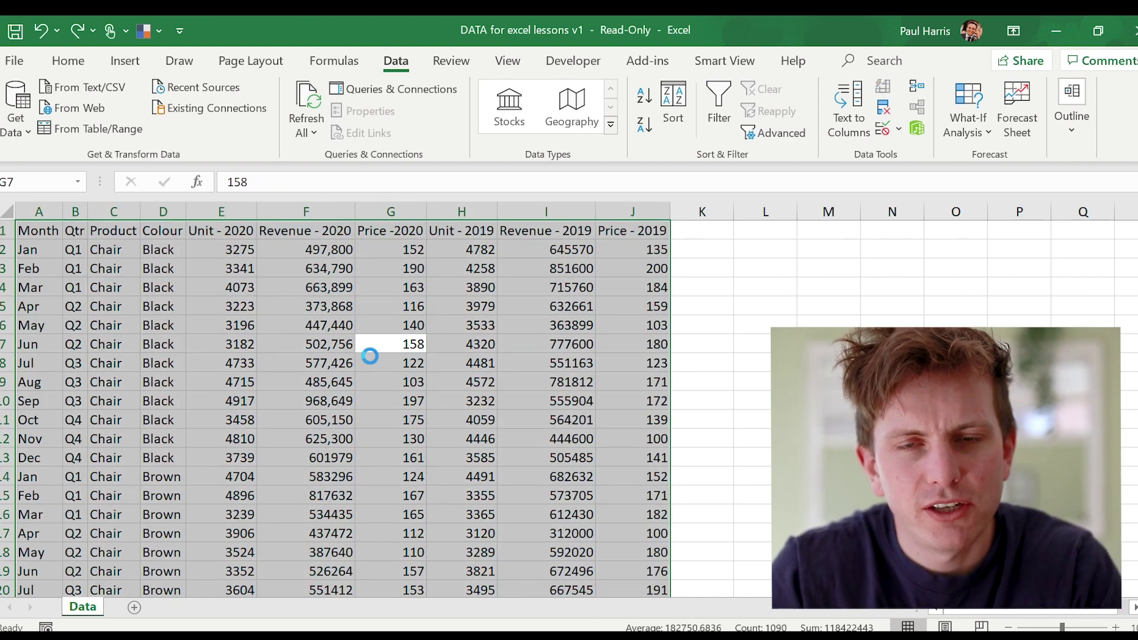
key("ctrl+t")
key("Return")
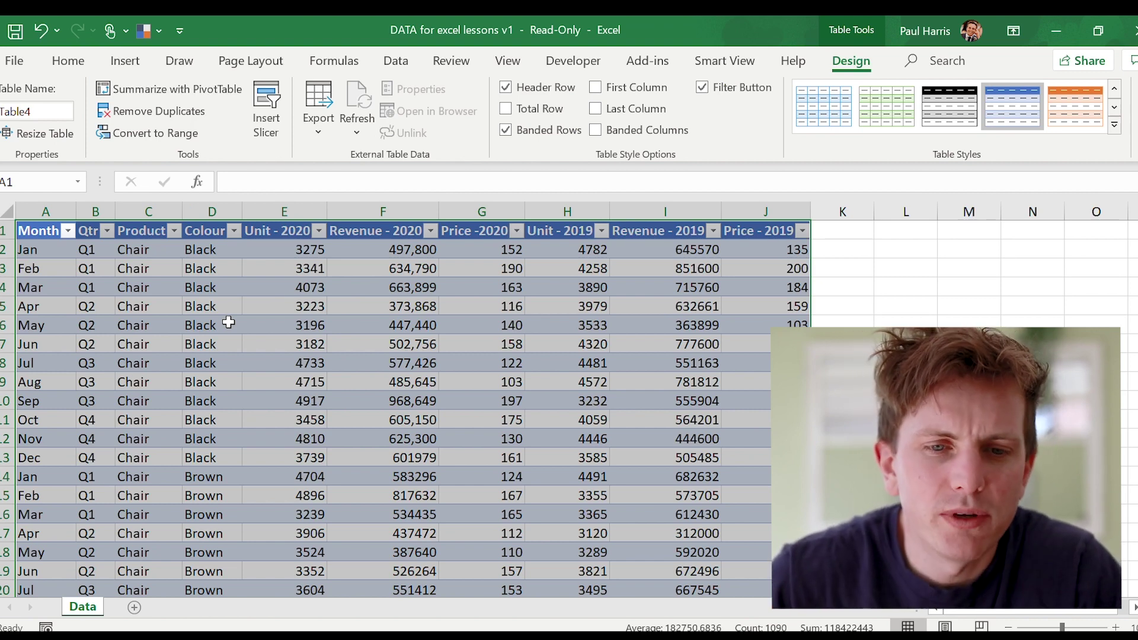
left_click(397, 62)
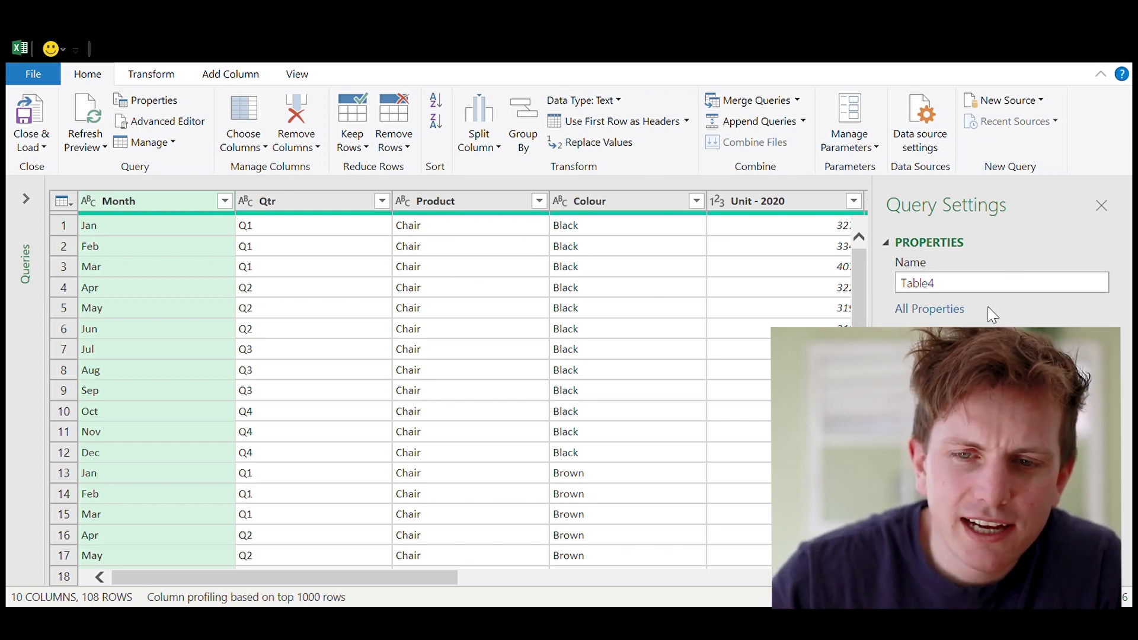
Unpivot all the figure columns from Unit - 2020 through Price - 2019 into Attribute and Value columns
left_click(647, 247)
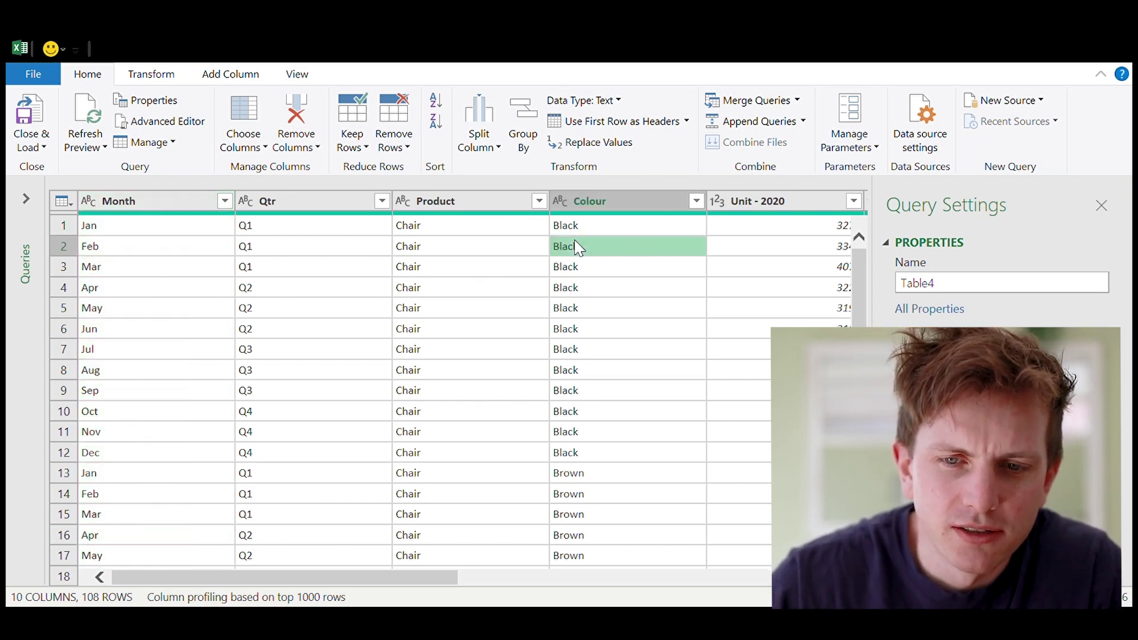
key("Right")
key("Right")
key("Left")
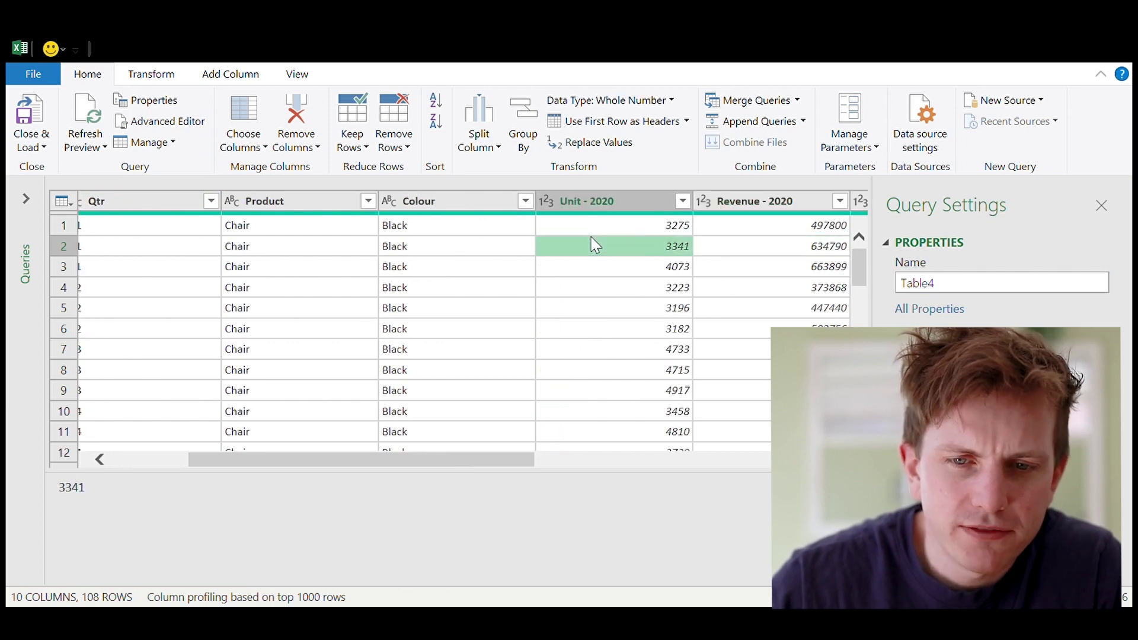
key("ctrl+space")
key("shift+Right")
key("shift+Right")
key("shift+Right")
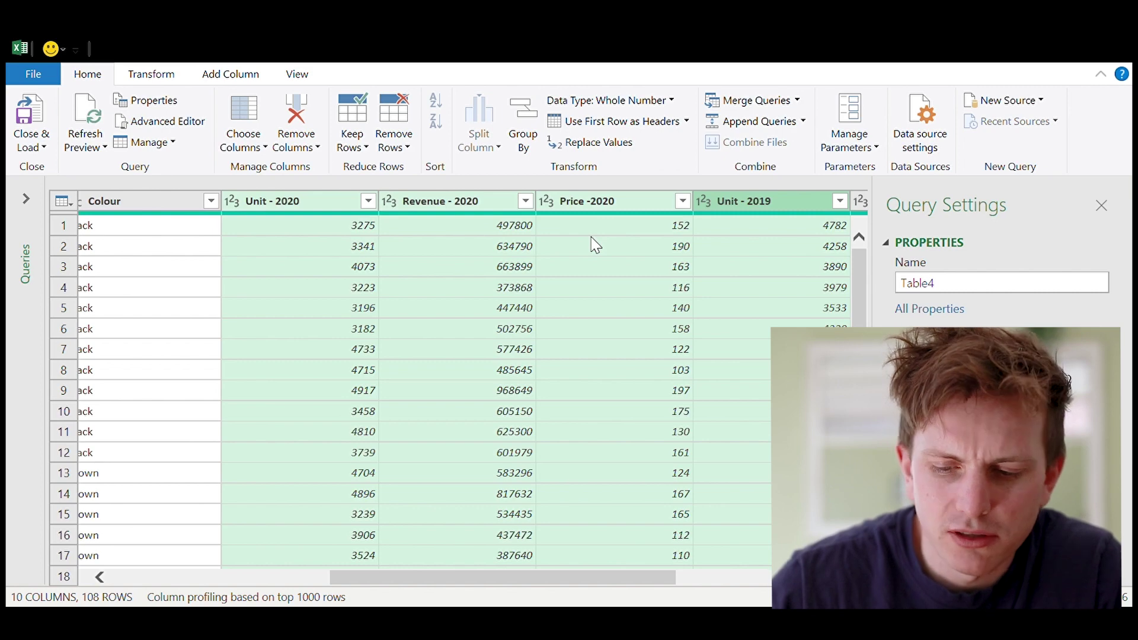
key("shift+Right")
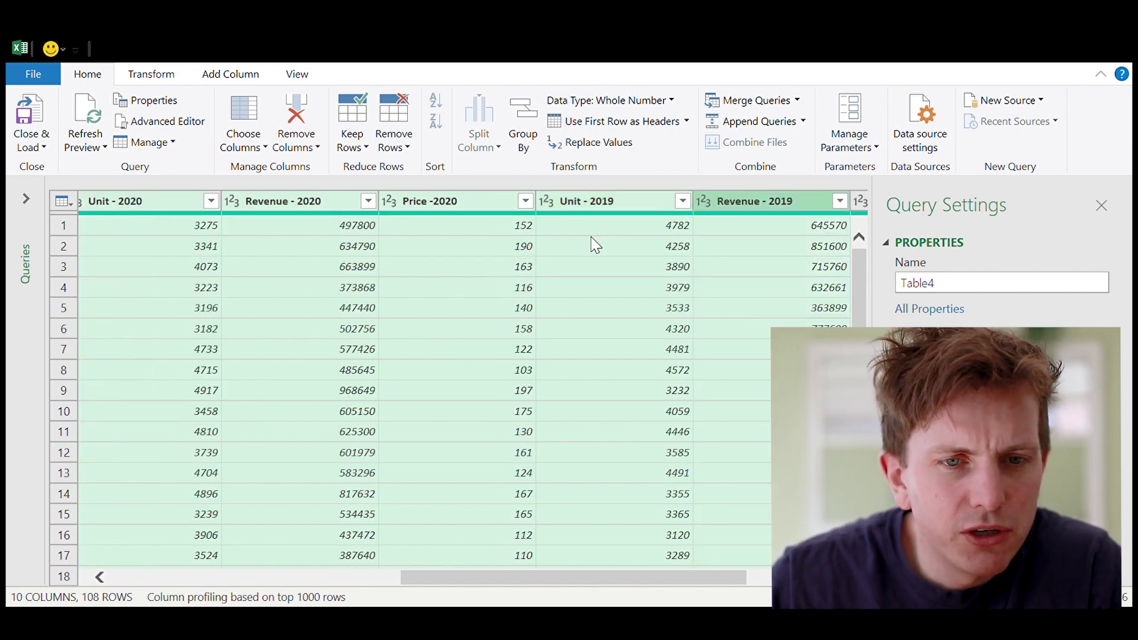
key("shift+Right")
left_click(151, 73)
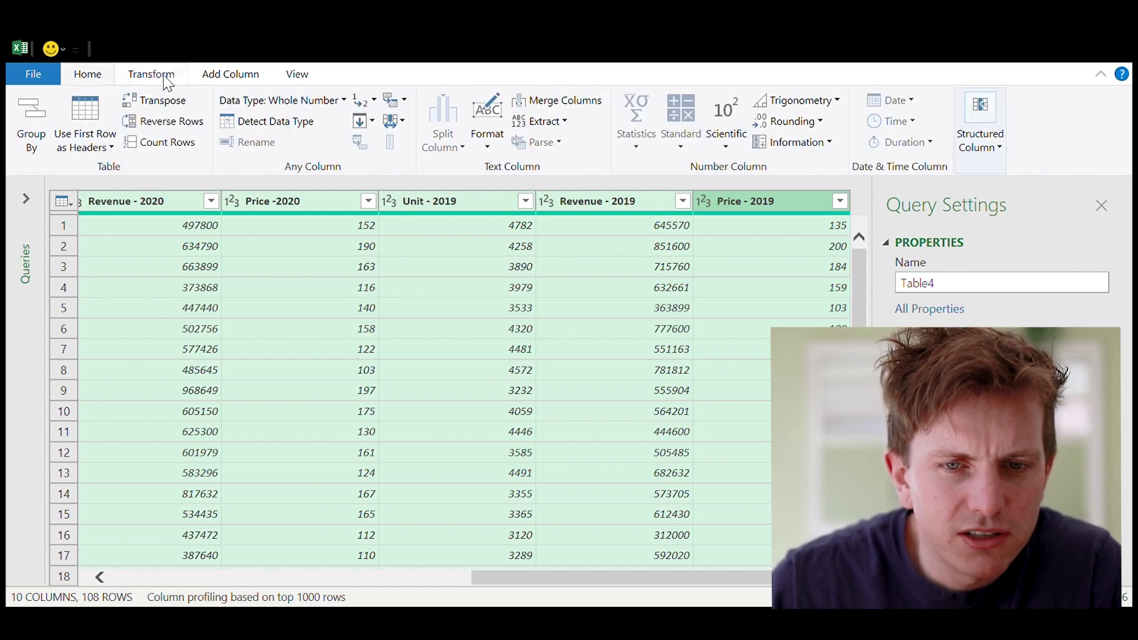
left_click(393, 102)
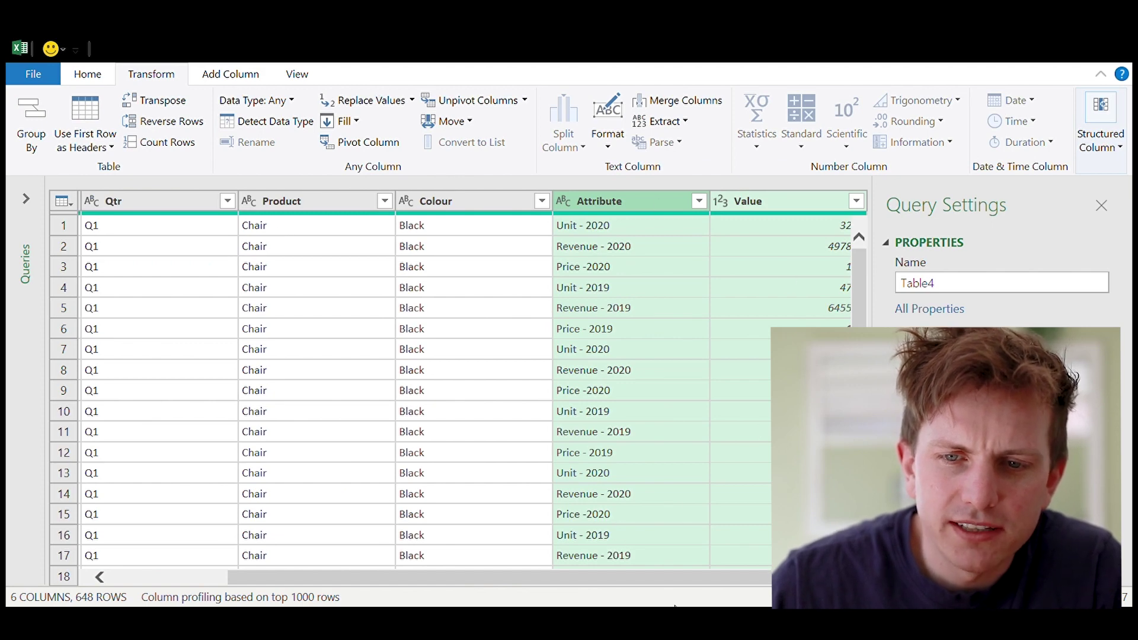
Close the query editor and load the unpivoted table onto a new worksheet
left_click_drag(688, 578, 710, 577)
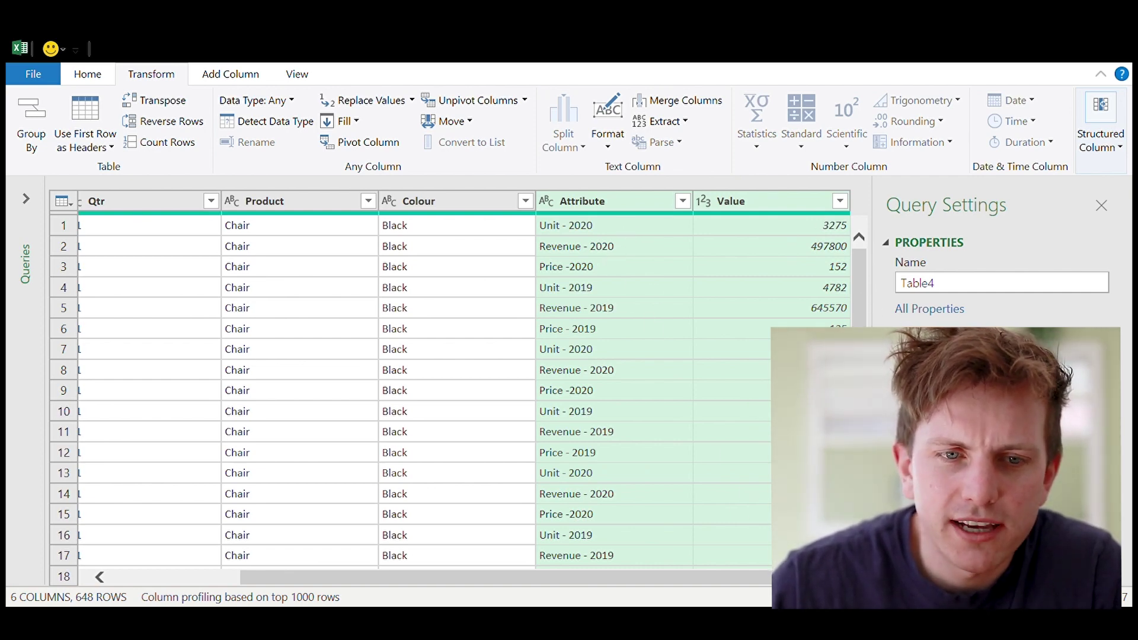
left_click(98, 71)
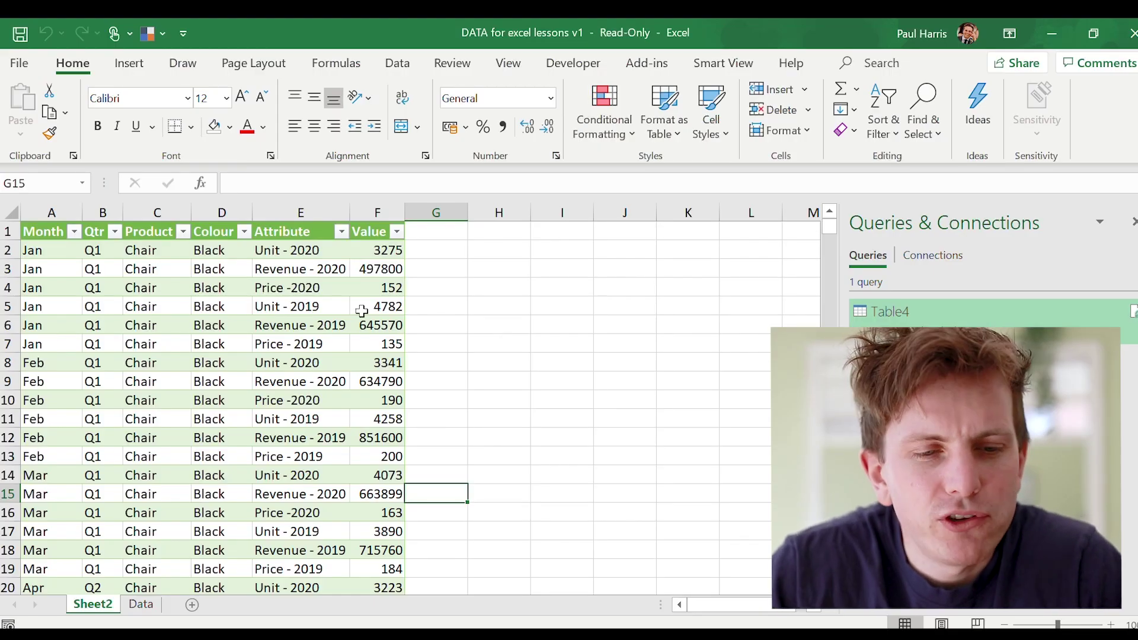
Compare the unpivoted table's columns with the original layout on the Data sheet
left_click(437, 322)
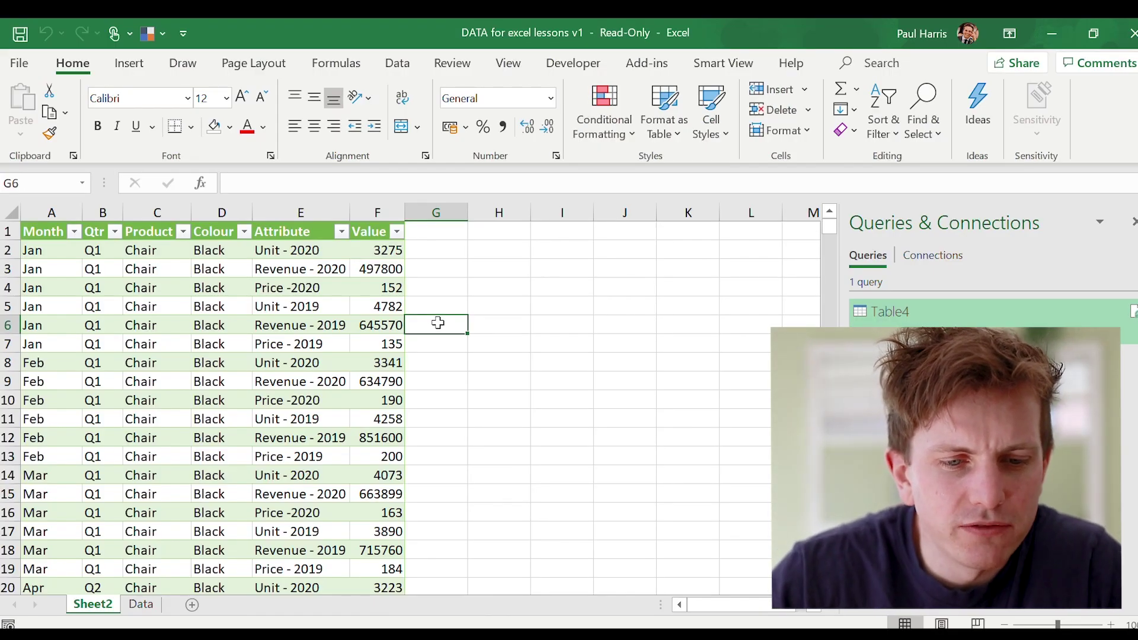
key("Left")
key("Left")
key("Up")
key("Up")
key("Left")
key("Up")
key("ctrl+Page_Down")
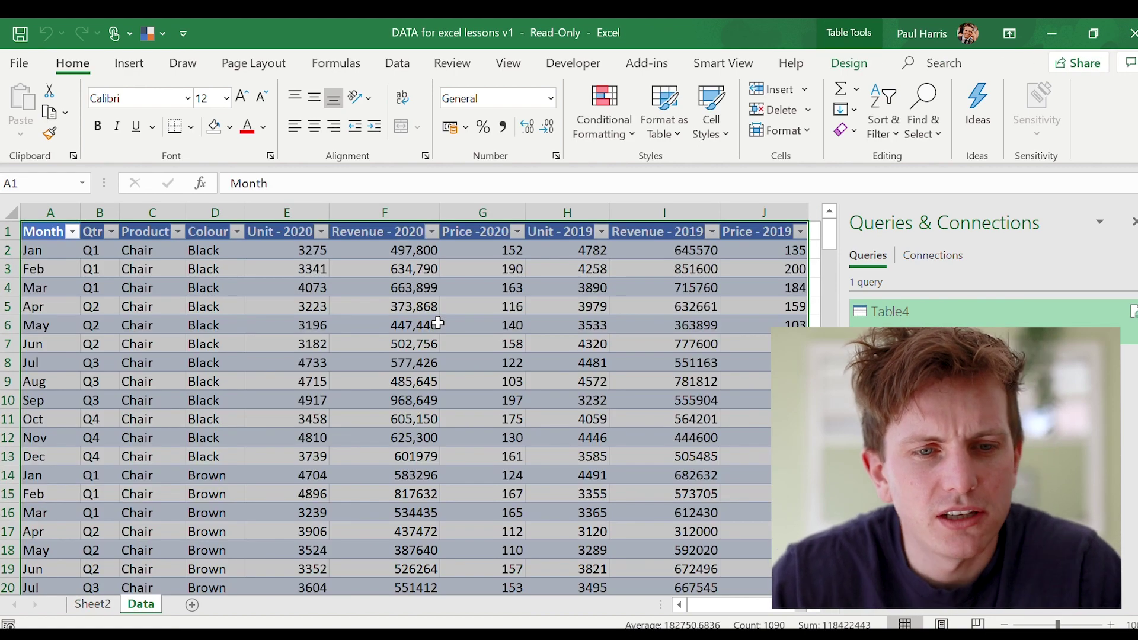
key("ctrl+Page_Up")
key("Up")
key("Left")
key("Up")
key("Left")
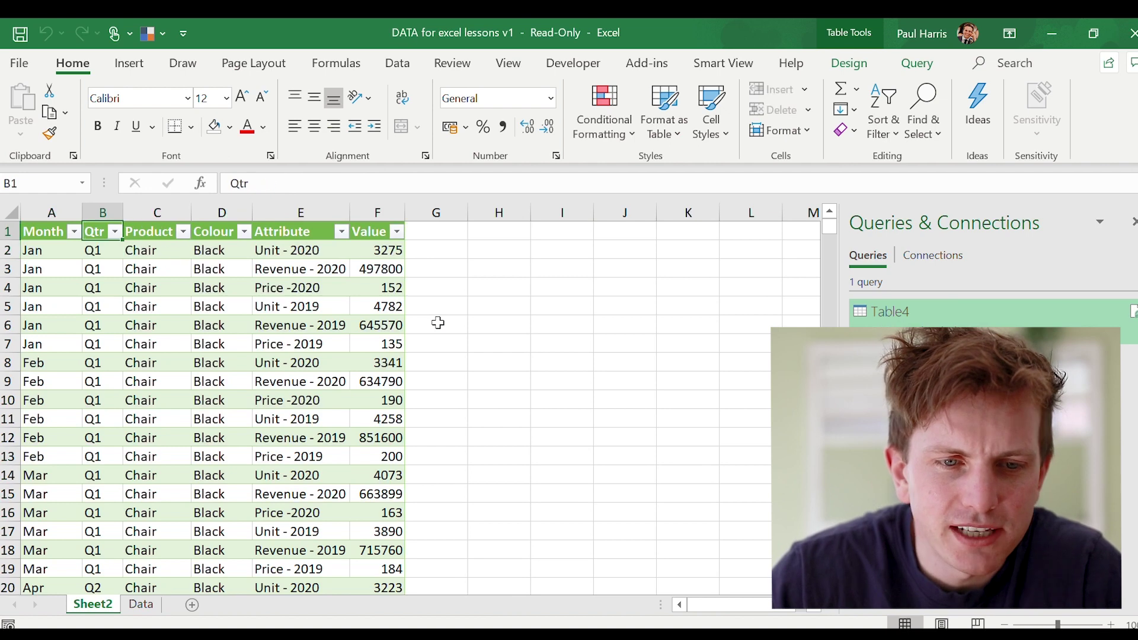
Insert a PivotTable on a new worksheet from the entire unpivoted table and sum its Value field
key("Right")
key("Right")
key("Right")
key("Right")
key("ctrl+shift+Left")
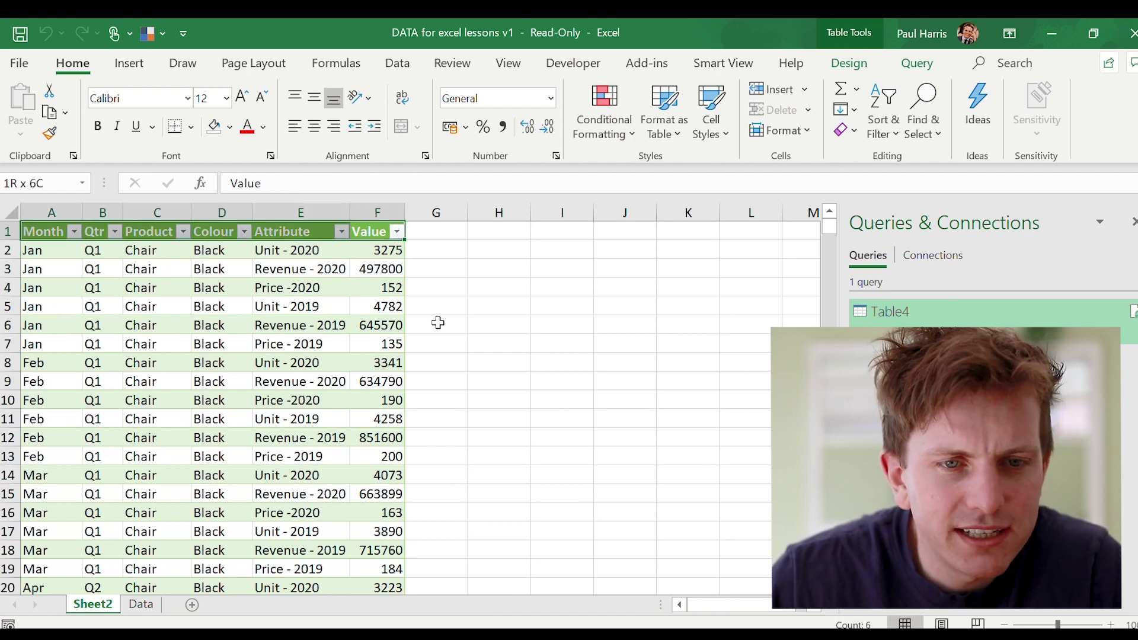
key("ctrl+shift+Down")
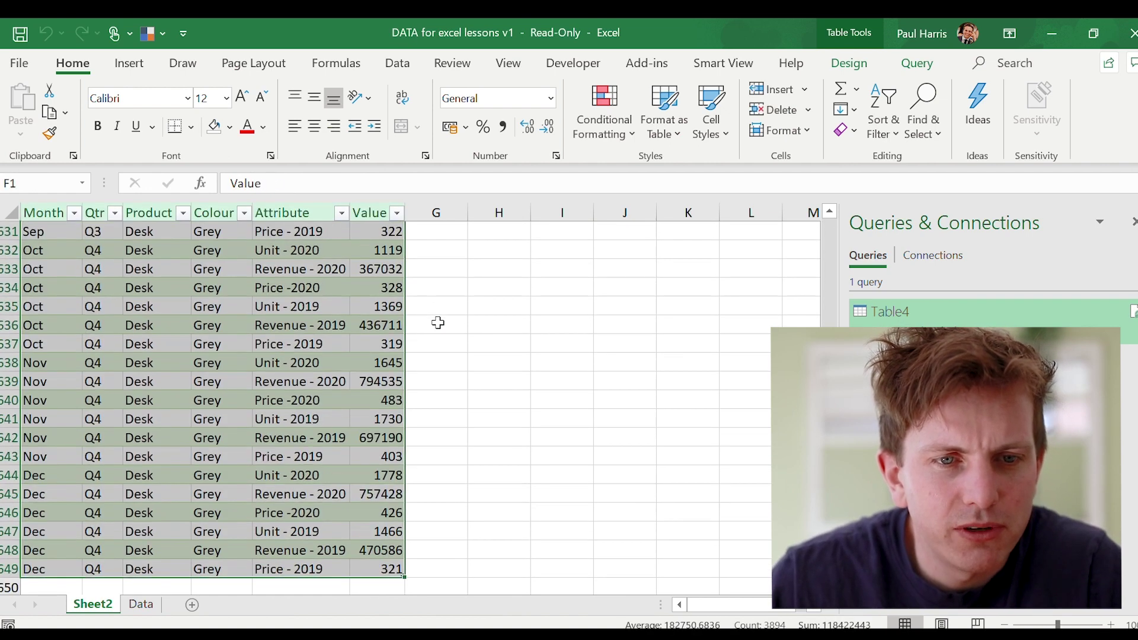
left_click(130, 63)
left_click(27, 104)
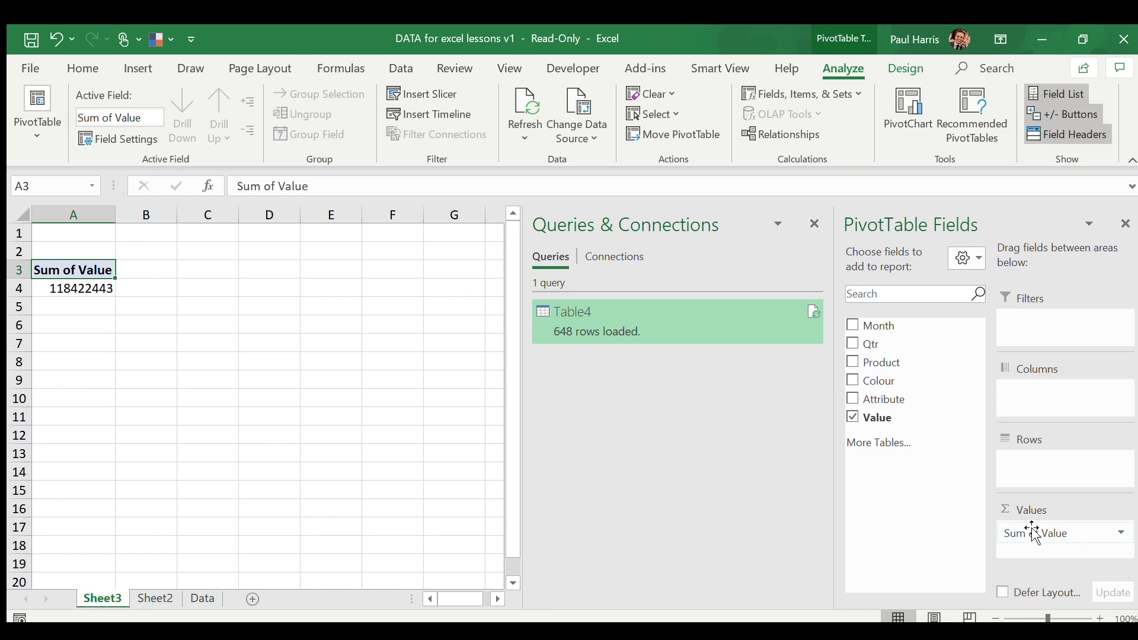
Put Month in the pivot rows, limit Attribute to Revenue - 2019 and Revenue - 2020, and nest Month beneath Attribute in the rows
left_click_drag(922, 325, 1006, 459)
left_click_drag(900, 399, 1067, 327)
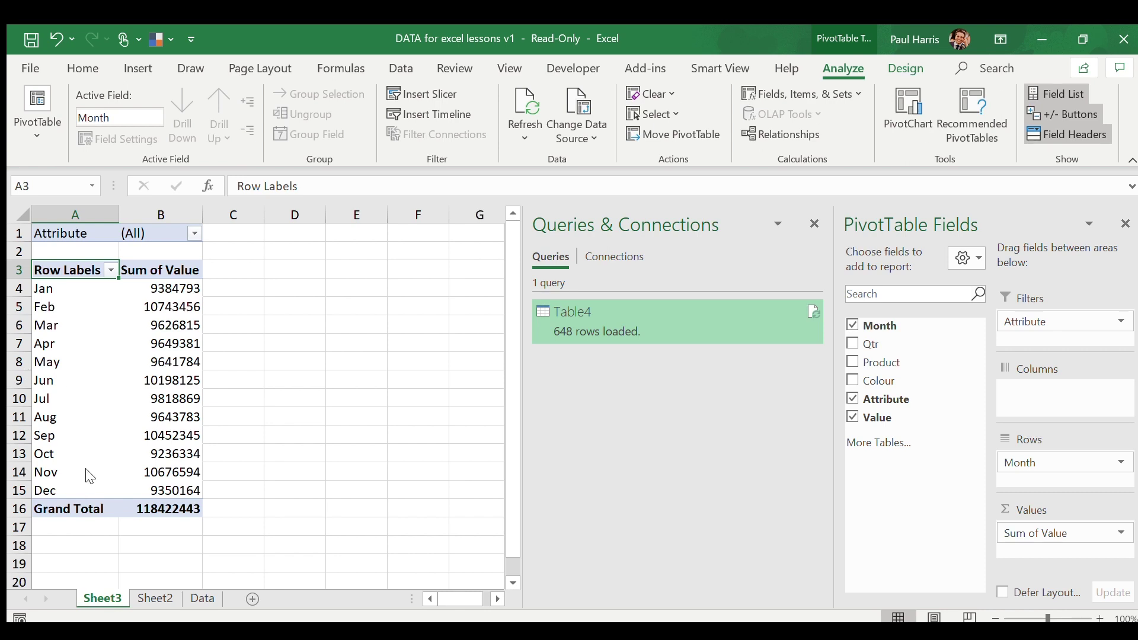
left_click_drag(1000, 327, 1019, 461)
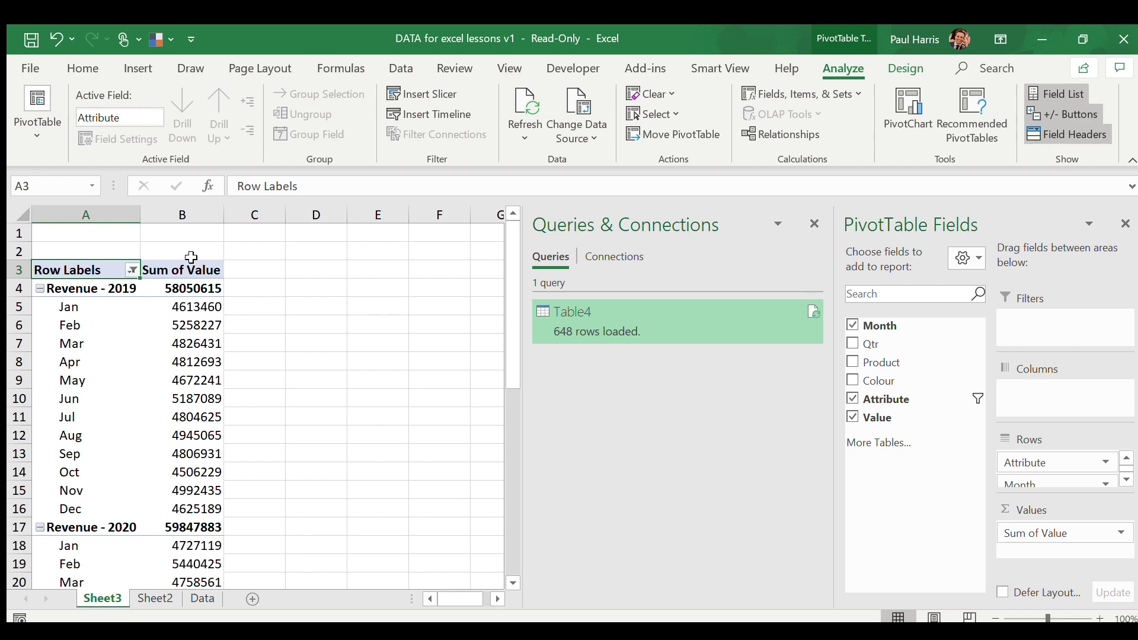
Move Month and Attribute to the pivot columns with Attribute above Month, and turn off the subtotals
left_click_drag(1060, 481, 1032, 409)
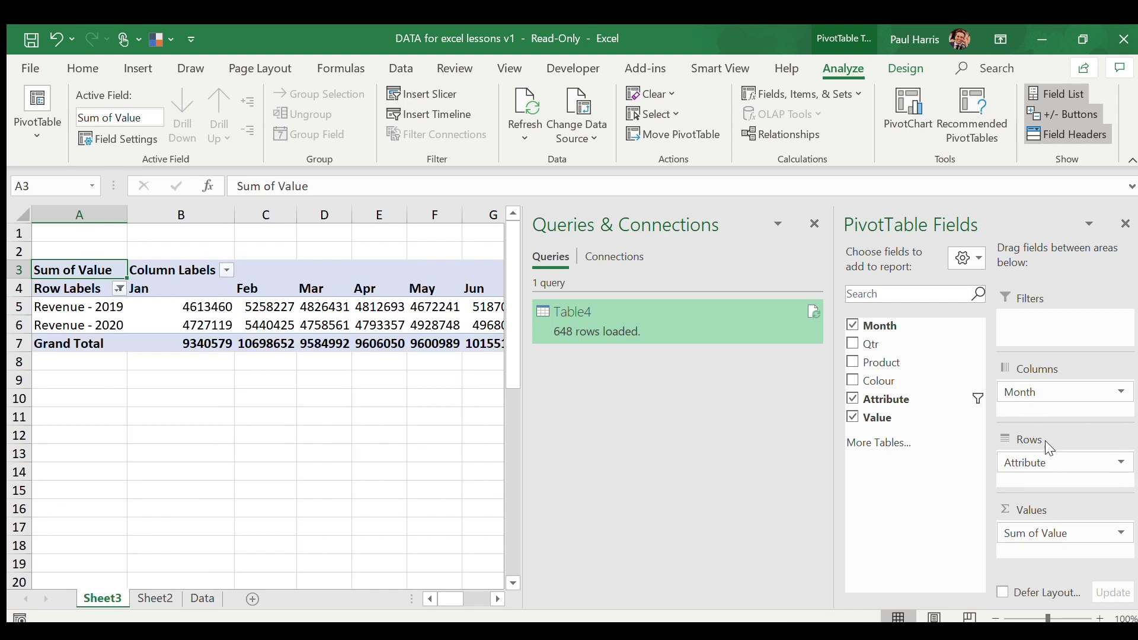
left_click_drag(1046, 459, 1039, 409)
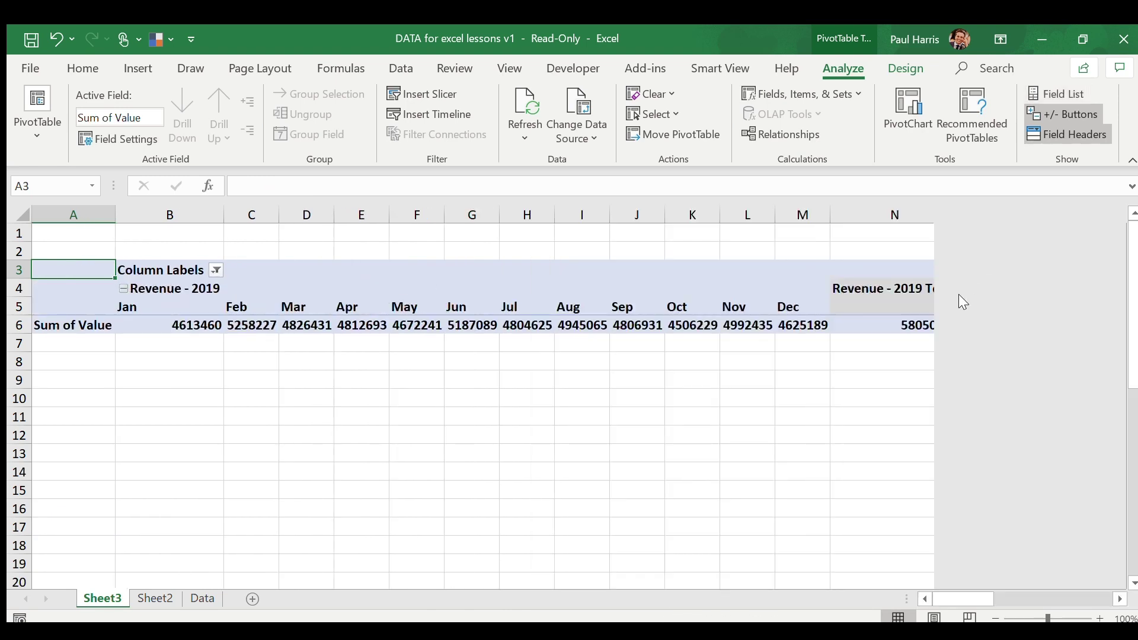
left_click(912, 294)
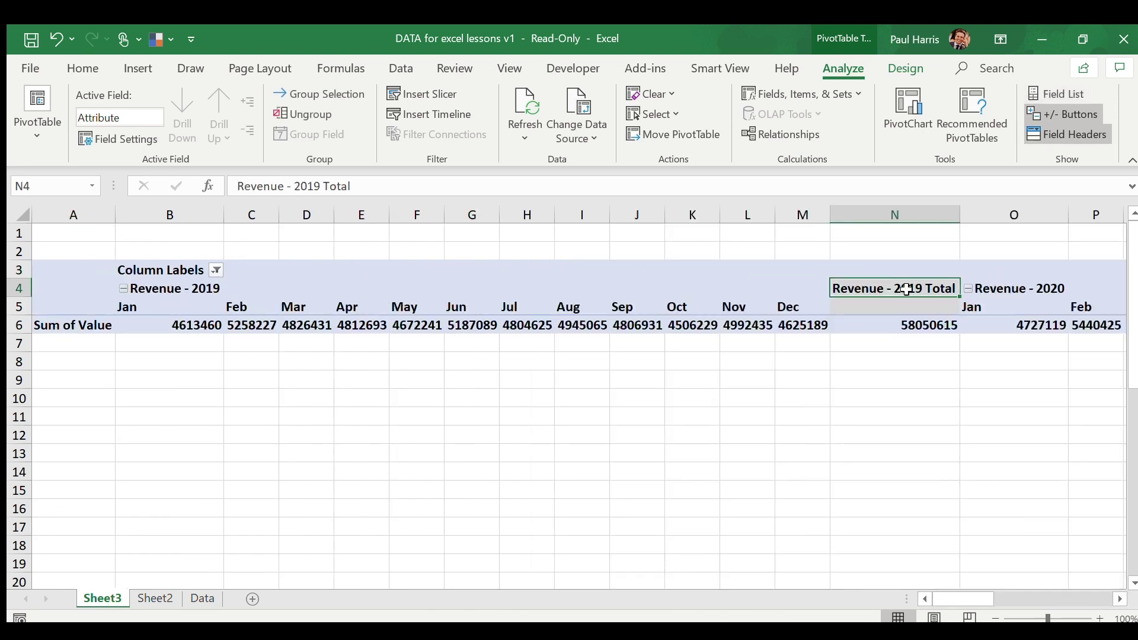
left_click(906, 68)
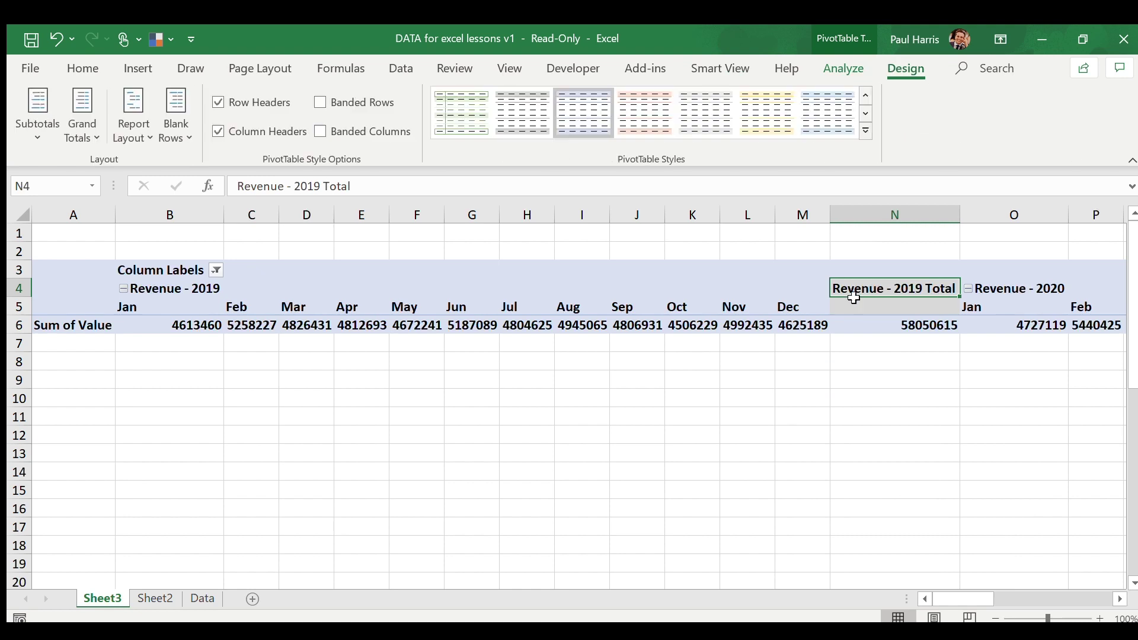
left_click(39, 115)
left_click(77, 166)
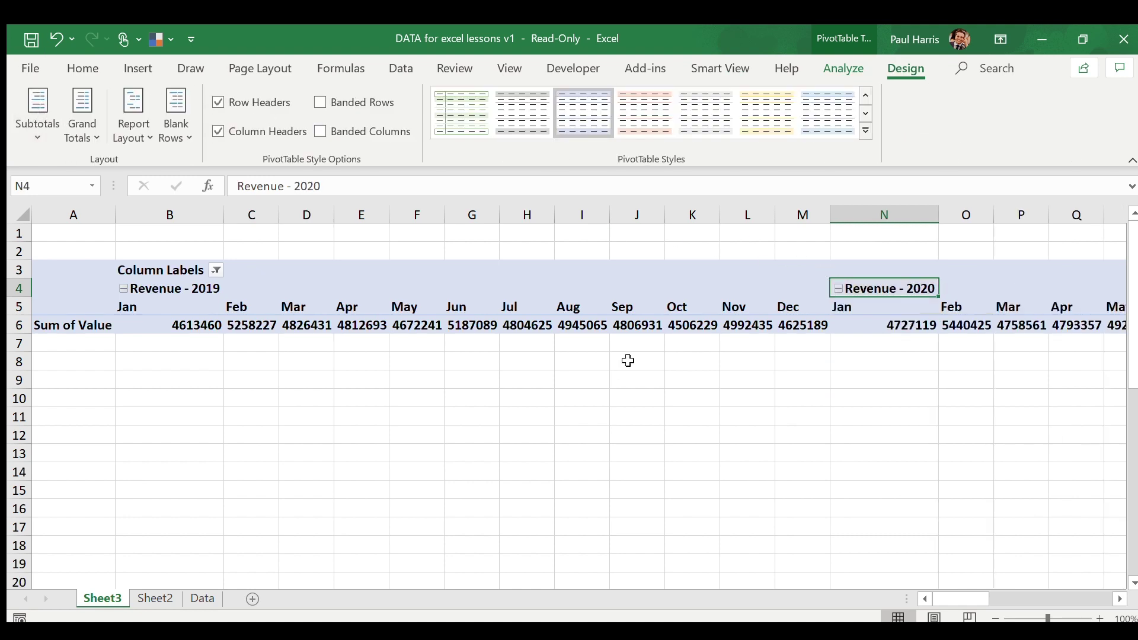
Copy the pivot's month header row and value row, including the grand total, to the cells starting at A8
left_click(630, 361)
left_click(428, 359)
key("Left")
key("Left")
key("Left")
key("Left")
key("Up")
key("Up")
key("Left")
key("Right")
key("Left")
key("shift+Up")
key("ctrl+shift+Right")
key("ctrl+c")
key("Down")
key("Down")
key("ctrl+v")
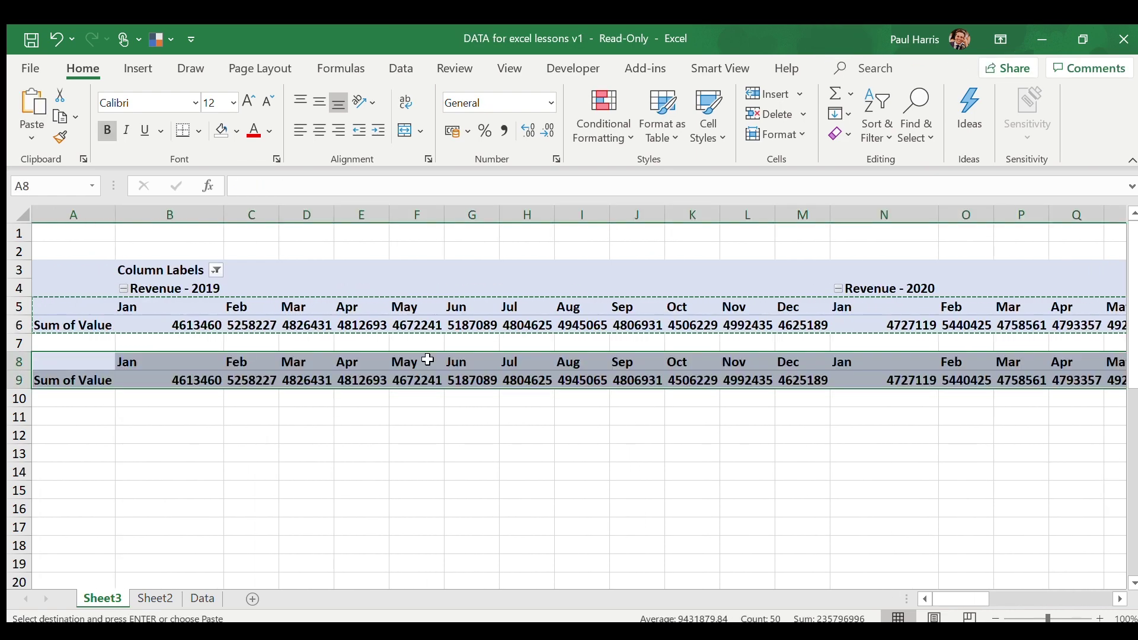
Rename the row label in cell A9 as Revenue
key("Down")
type("Revenue")
key("Return")
Insert a line chart from the copied month headers and Revenue row, leaving out the grand total column
key("Up")
key("ctrl+shift+Right")
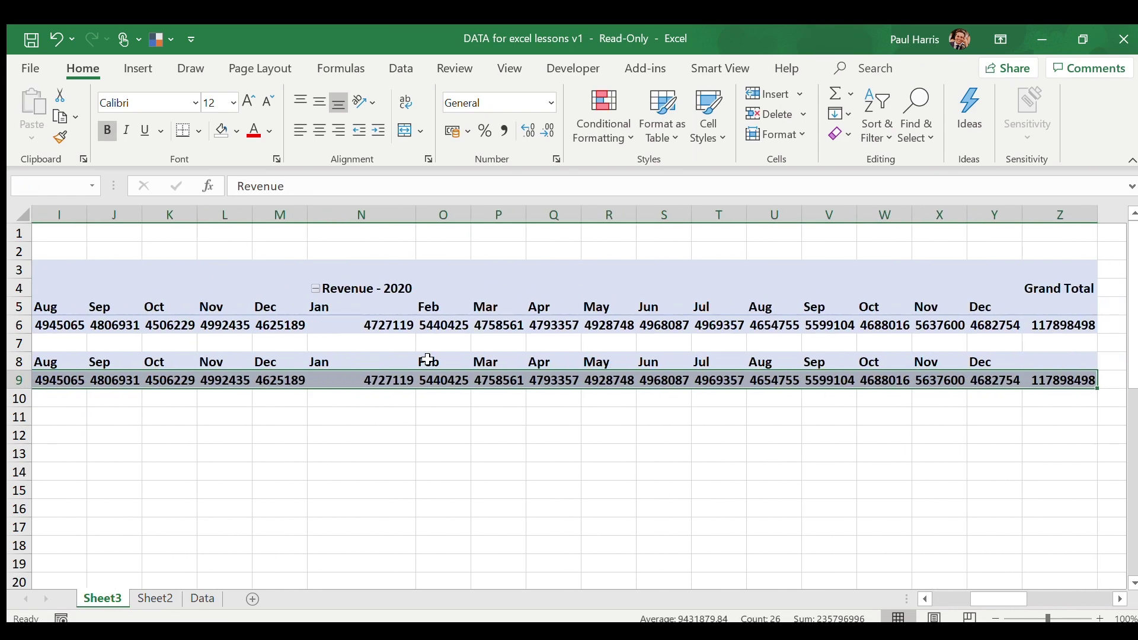
key("shift+Up")
key("shift+Left")
left_click(139, 68)
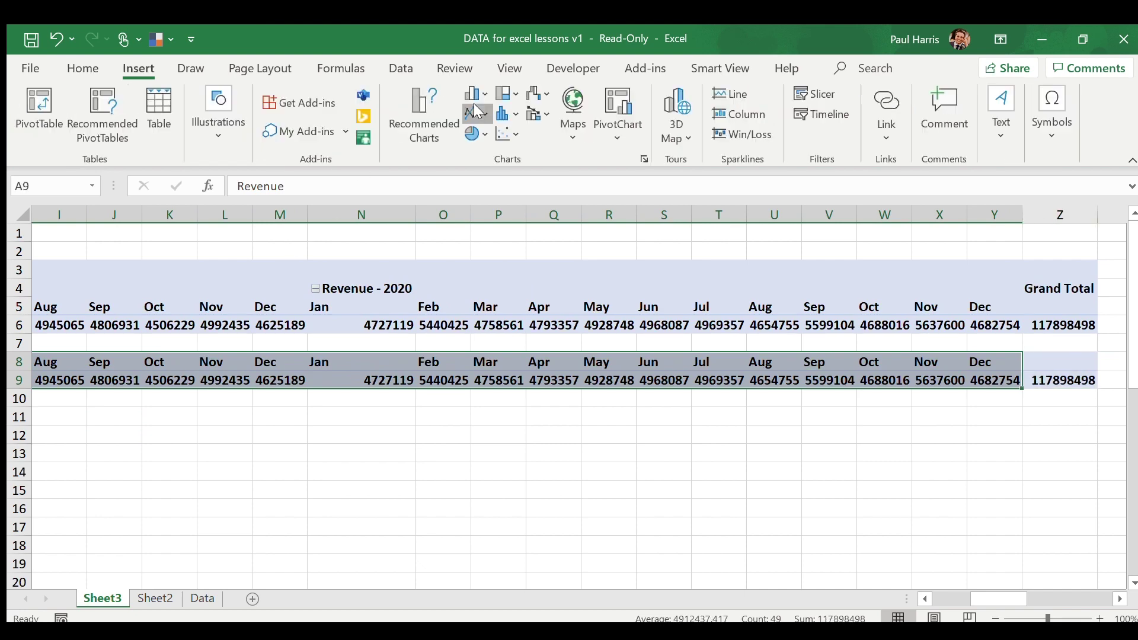
Position the Revenue line chart directly below the copied rows, starting at column B
left_click_drag(651, 300, 328, 410)
left_click_drag(719, 435, 36, 436)
left_click_drag(634, 409, 186, 409)
scroll(596, 516, "down", 2)
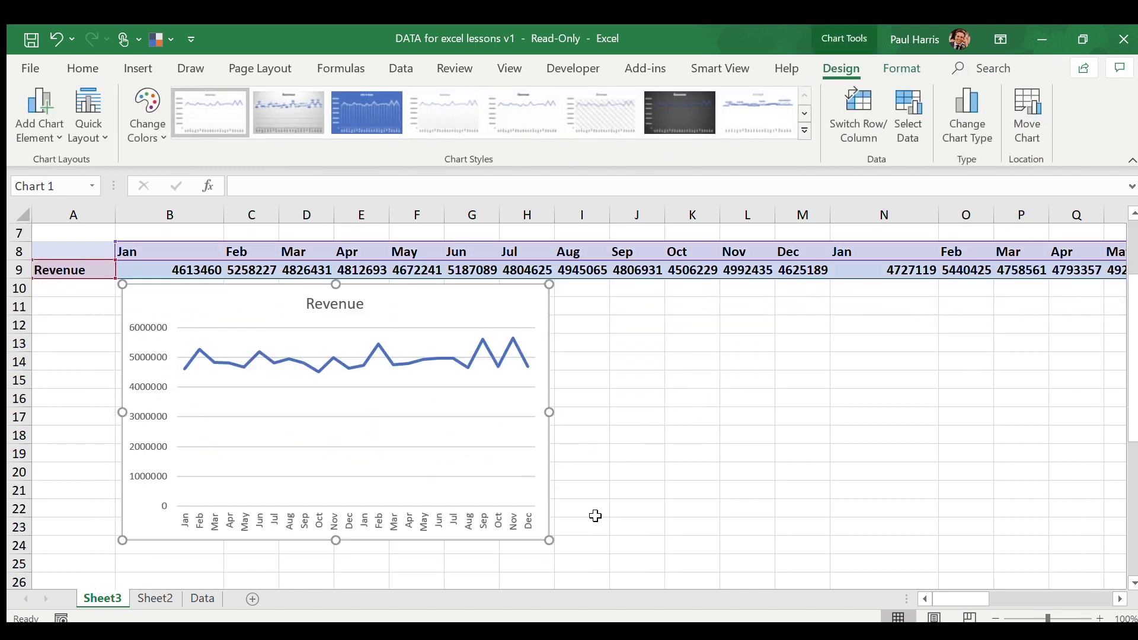
key("Escape")
Insert a second PivotTable on a new worksheet from the original table on the Data sheet
left_click(203, 598)
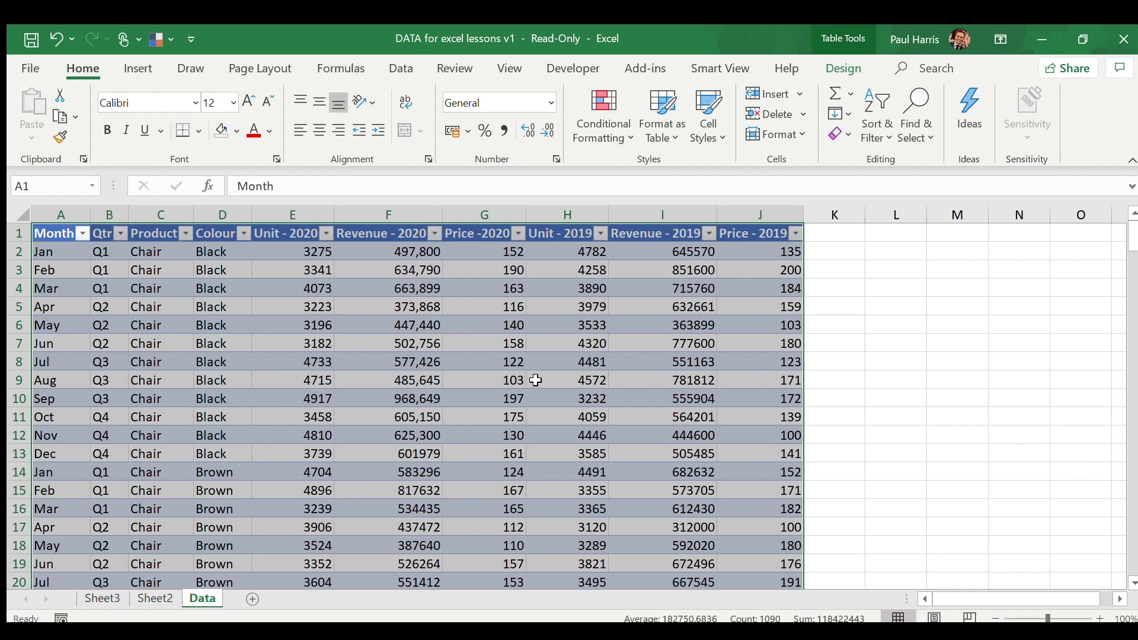
left_click(138, 68)
left_click(63, 108)
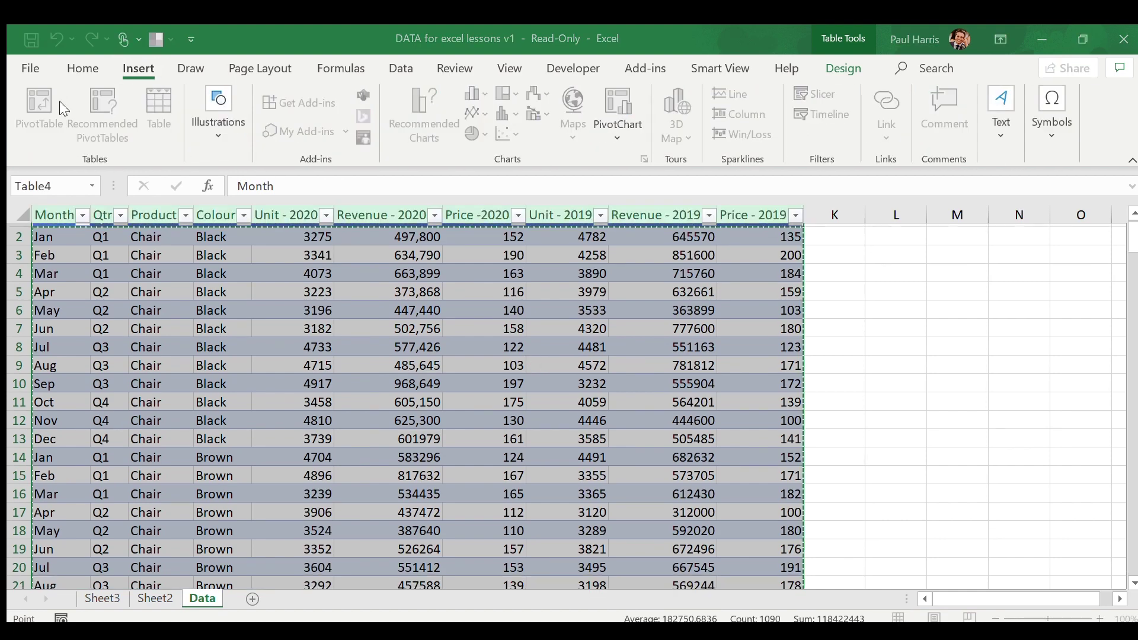
left_click(719, 425)
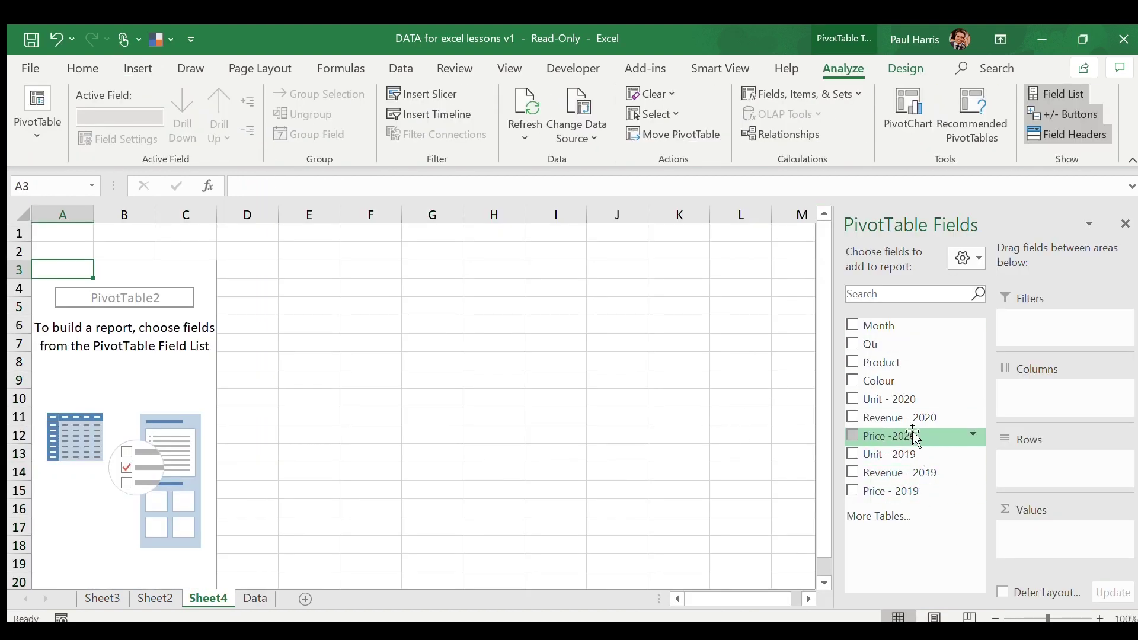
Set Month as the pivot rows and sum Revenue - 2020 and Revenue - 2019 as values
left_click_drag(915, 328, 1039, 465)
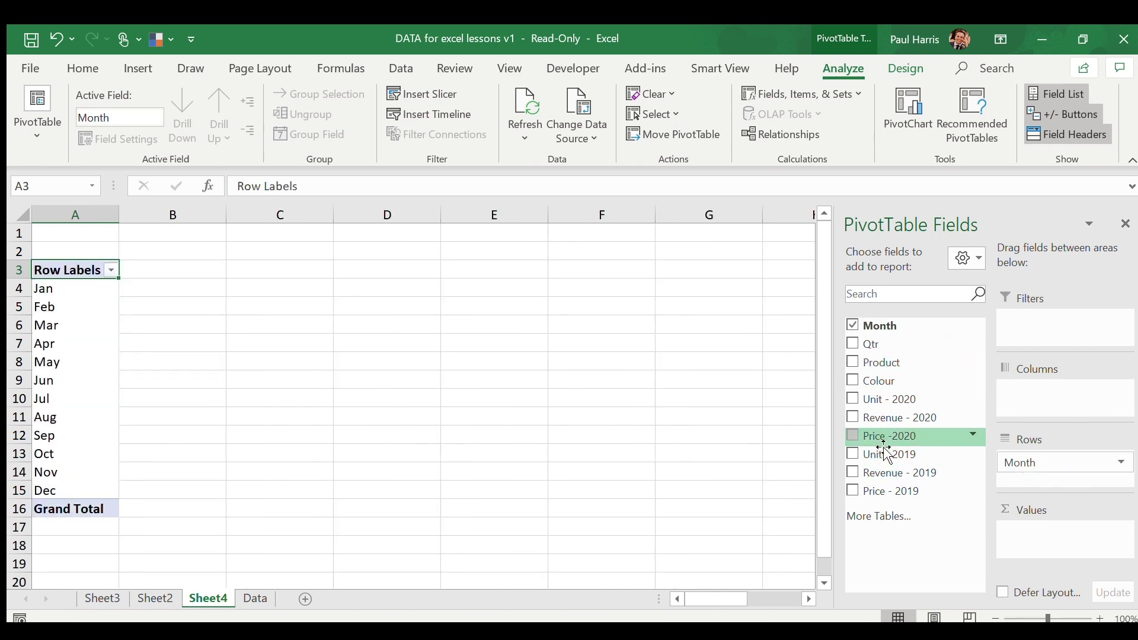
left_click(852, 418)
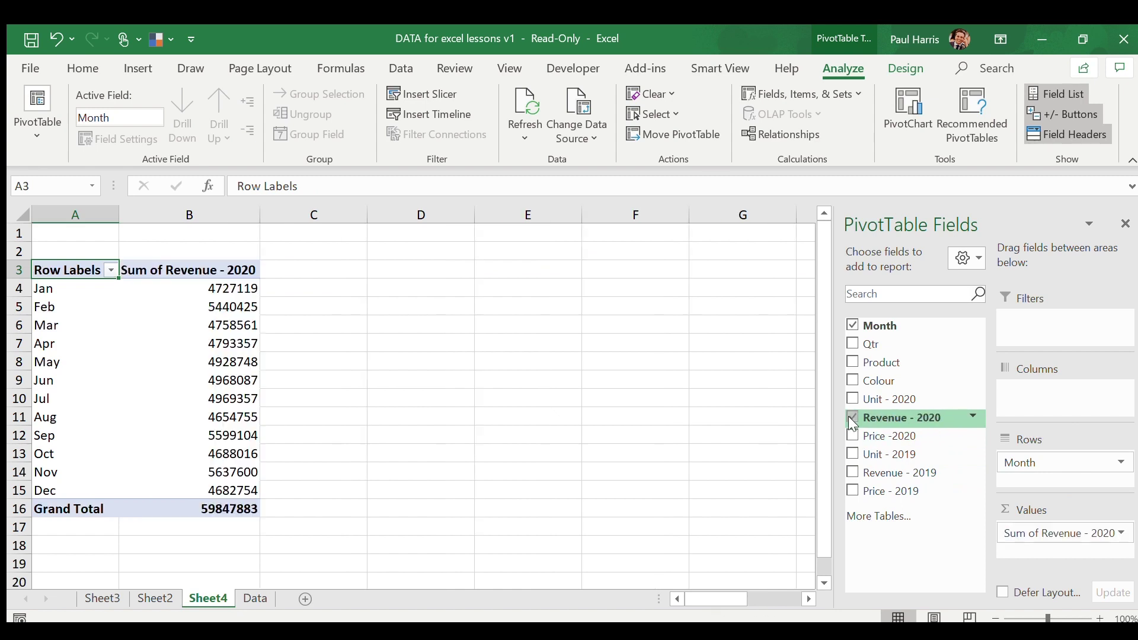
left_click(847, 471)
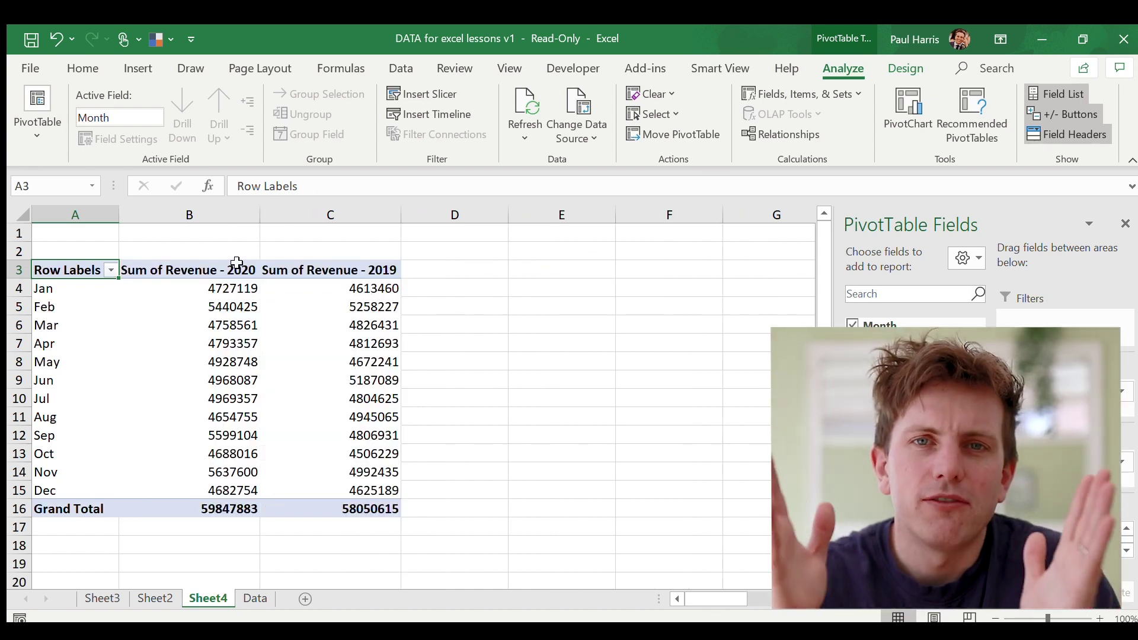